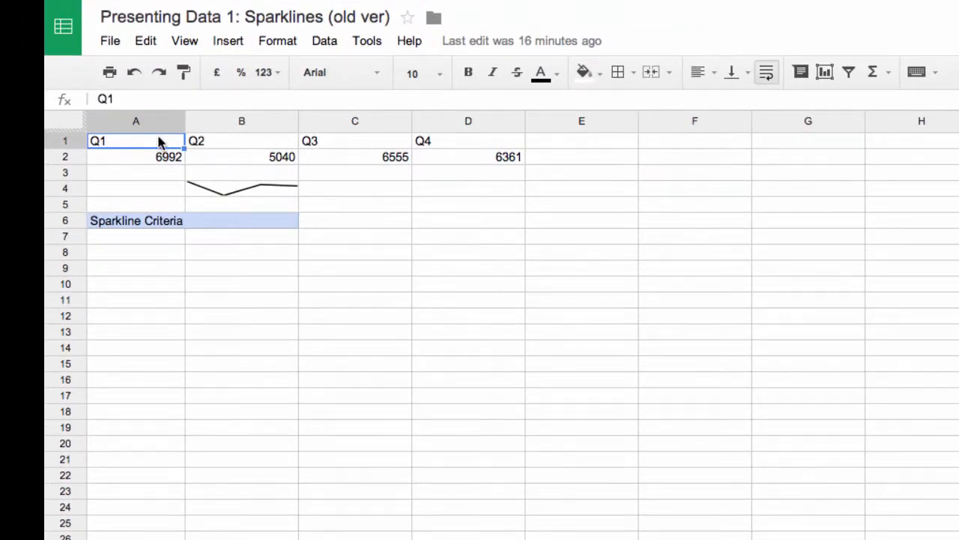
Enter a SPARKLINE formula in cell B4 that charts the quarterly values in A2:D2
drag(158, 142, 470, 142)
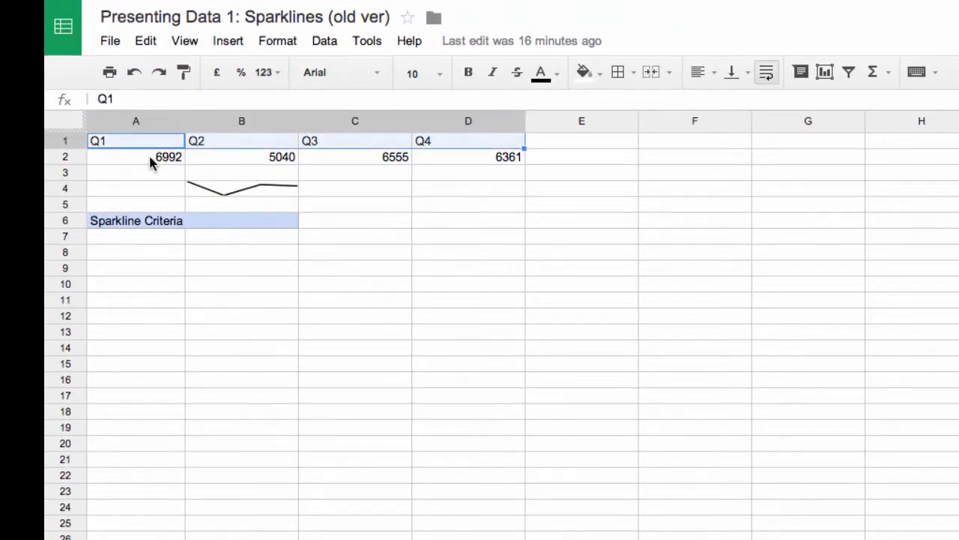
drag(150, 159, 508, 156)
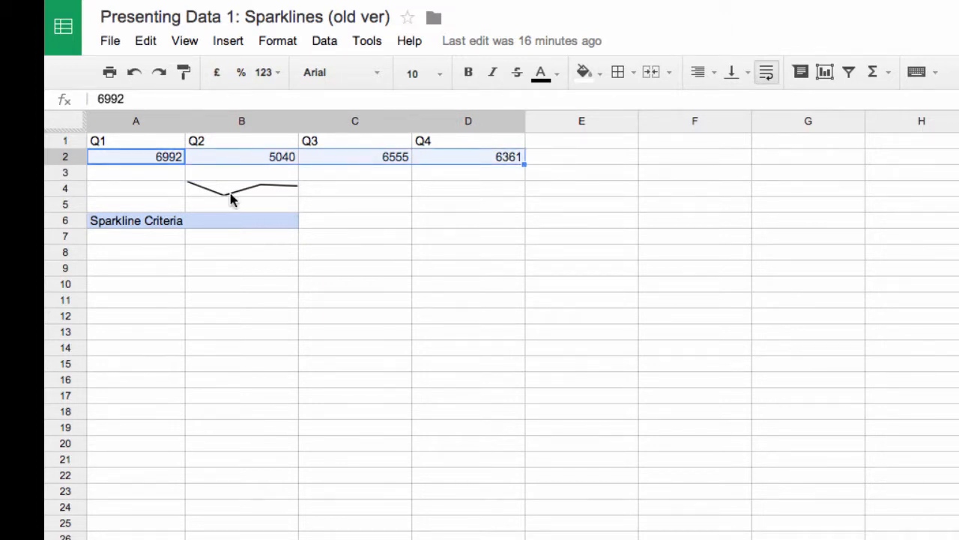
click(233, 199)
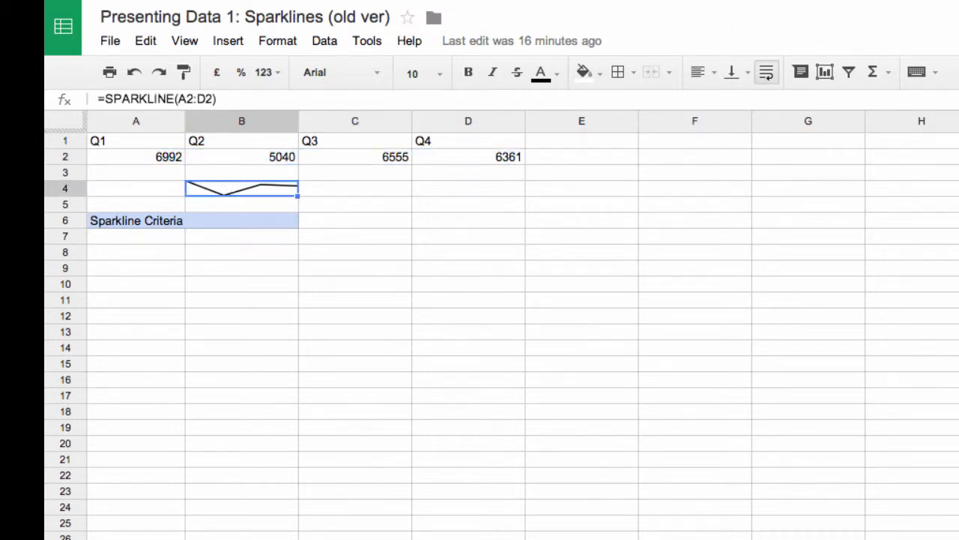
text(=s)
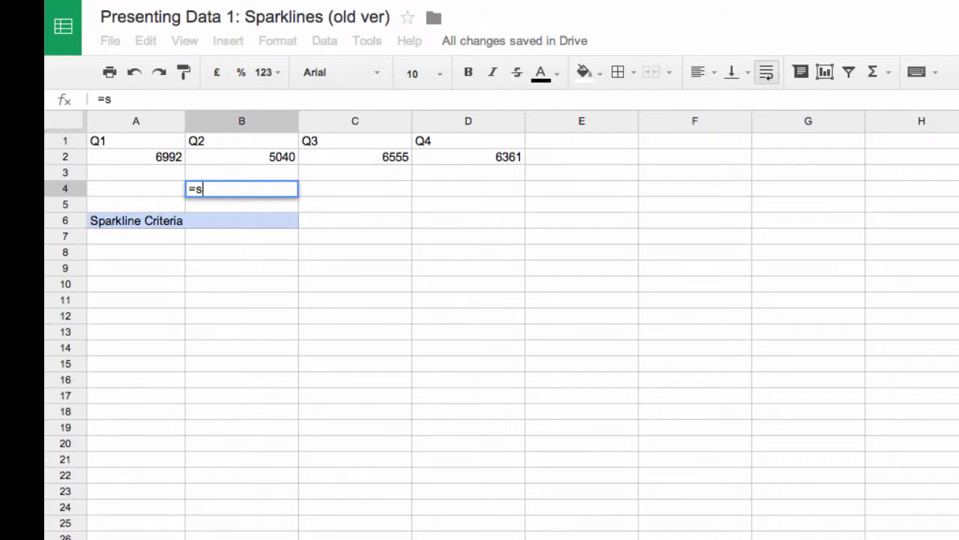
text(pa)
click(235, 209)
drag(138, 157, 487, 160)
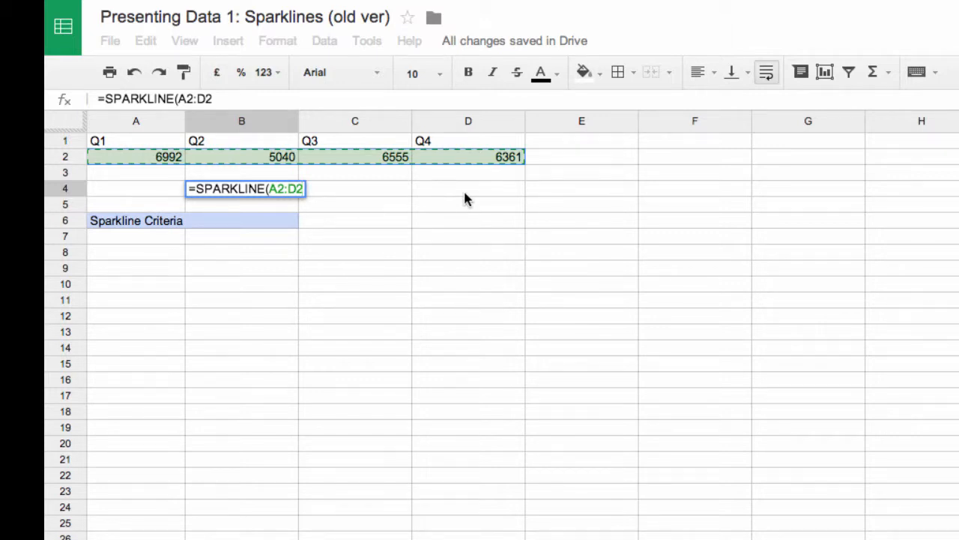
text())
key(Return)
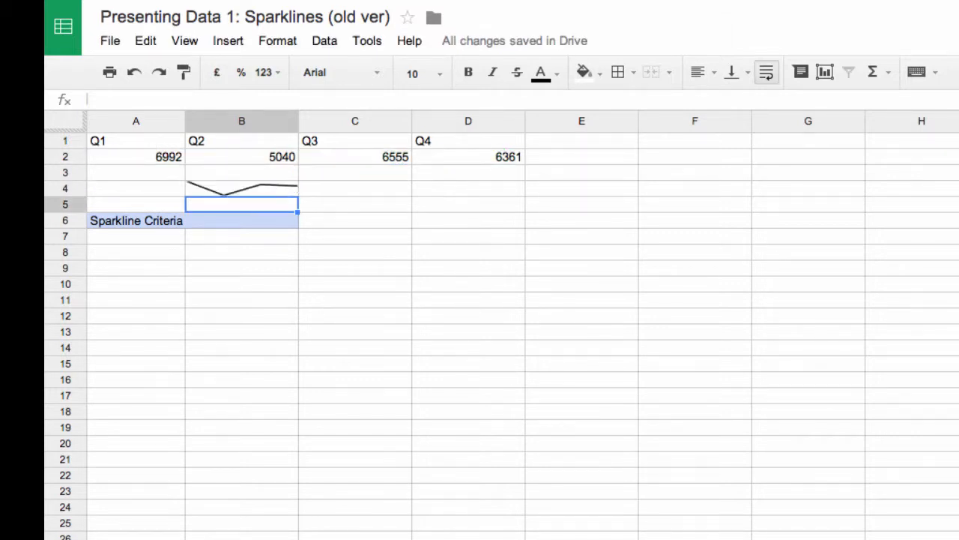
Give the sparkline cell B4 a yellow background and colour its line dark red
click(257, 192)
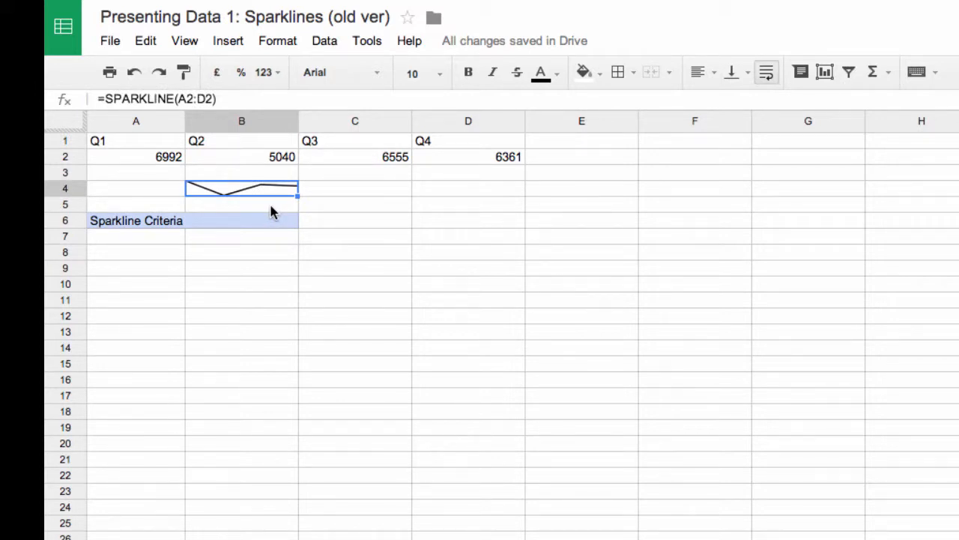
click(601, 75)
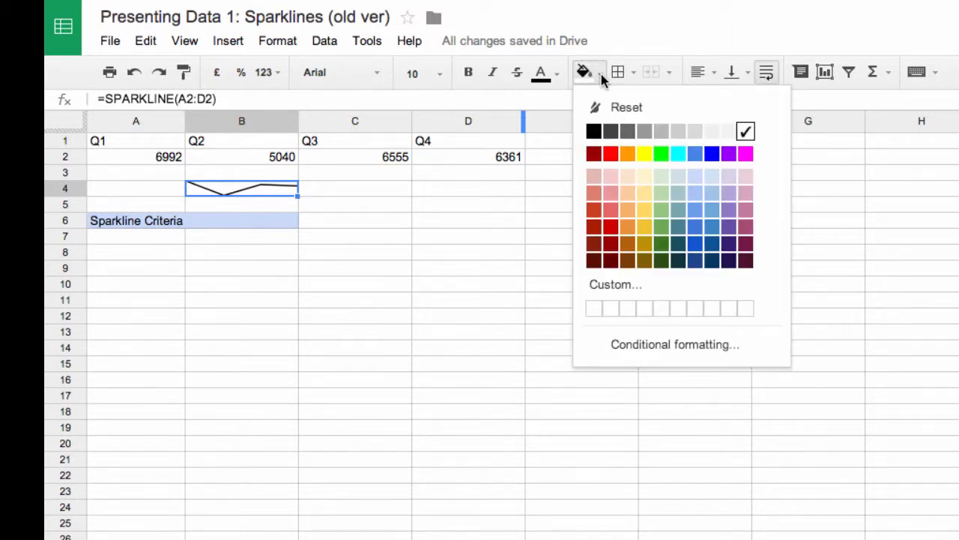
click(643, 155)
click(546, 73)
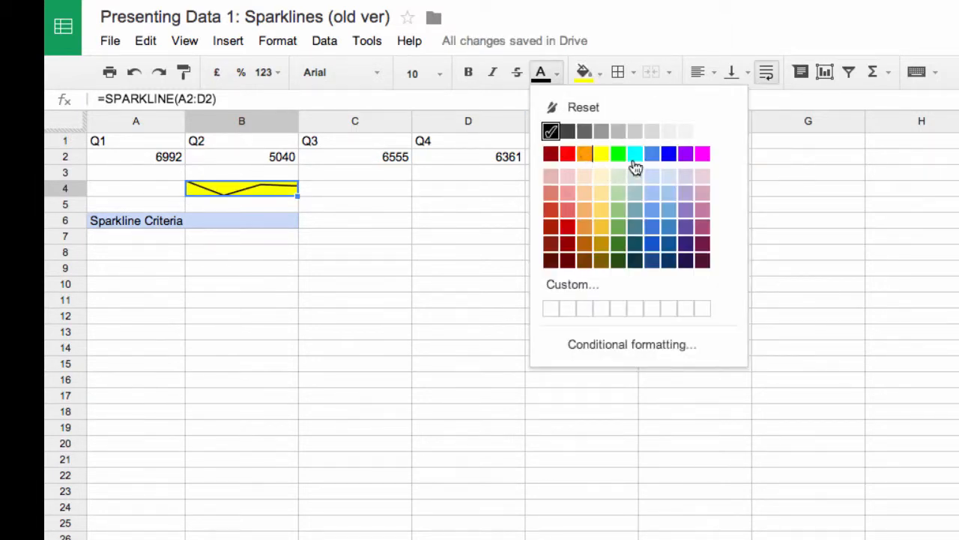
click(568, 227)
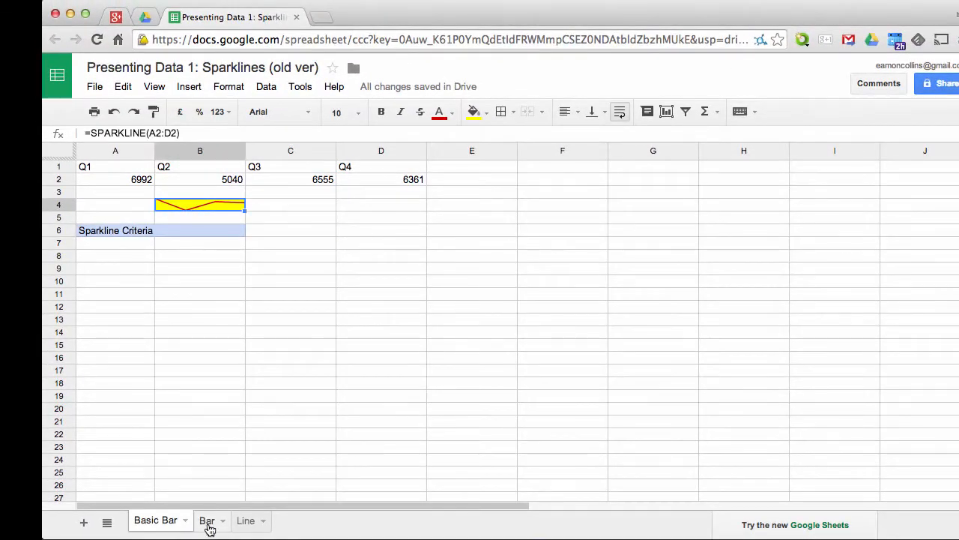
On the Bar sheet, examine the answer counts in B1:B3, the sparkline formula in B6 and its charttype and max criteria
click(214, 531)
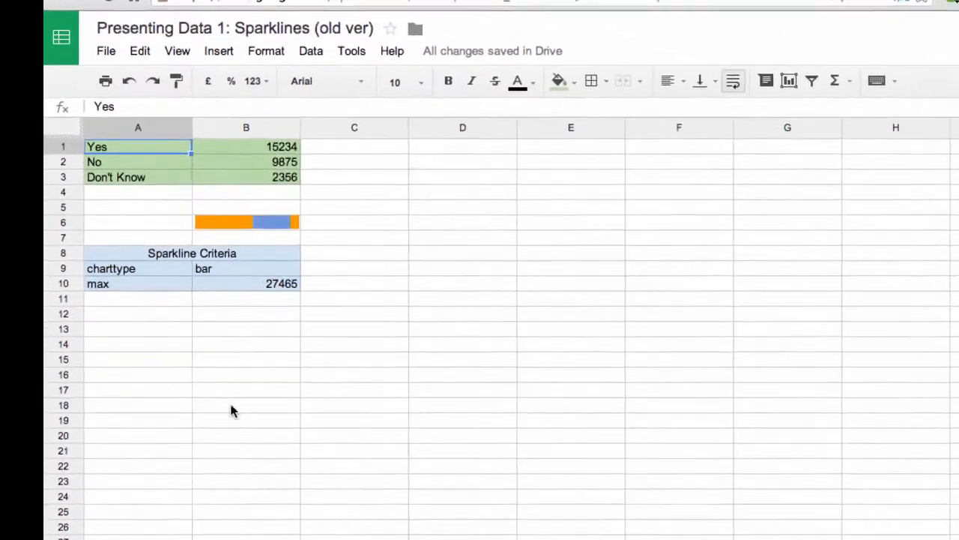
drag(167, 146, 264, 175)
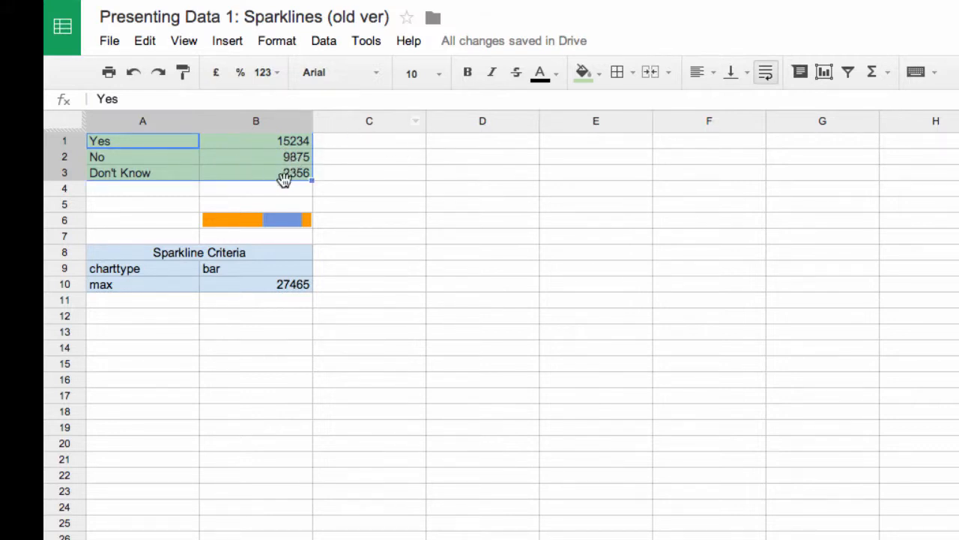
key(Tab)
key(Return)
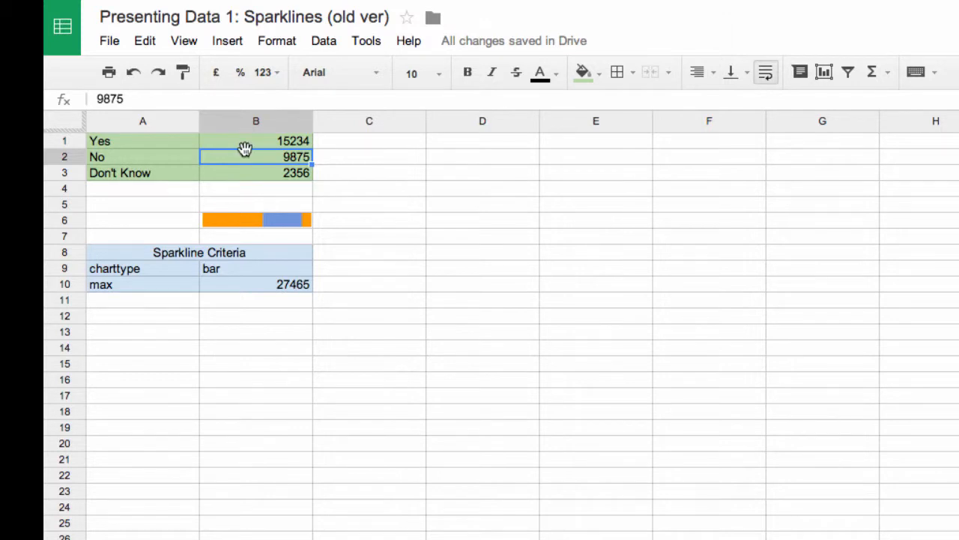
click(246, 225)
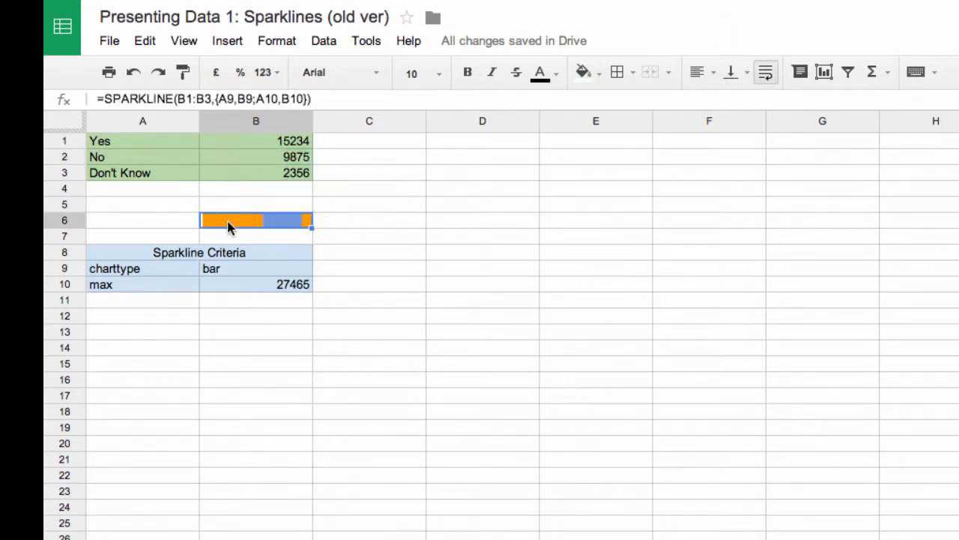
drag(212, 99, 177, 98)
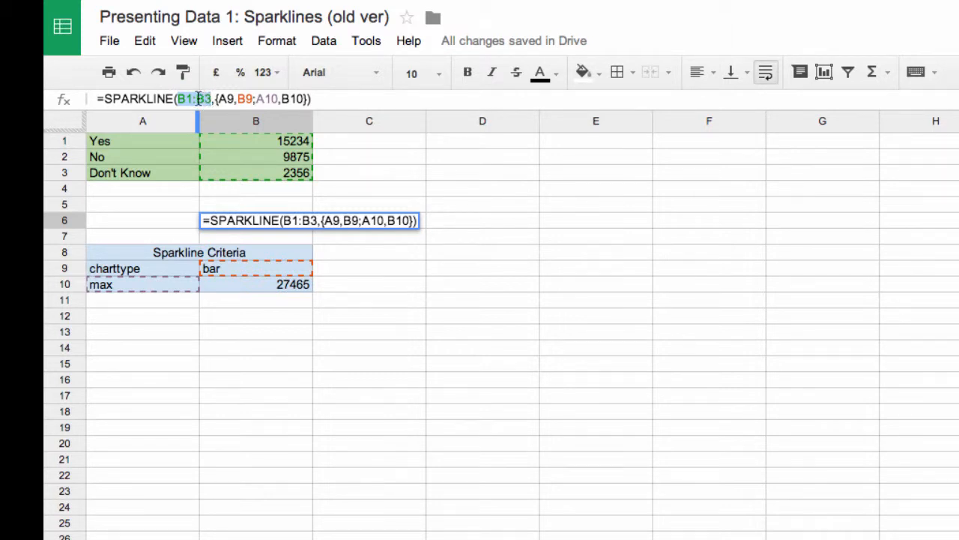
click(254, 146)
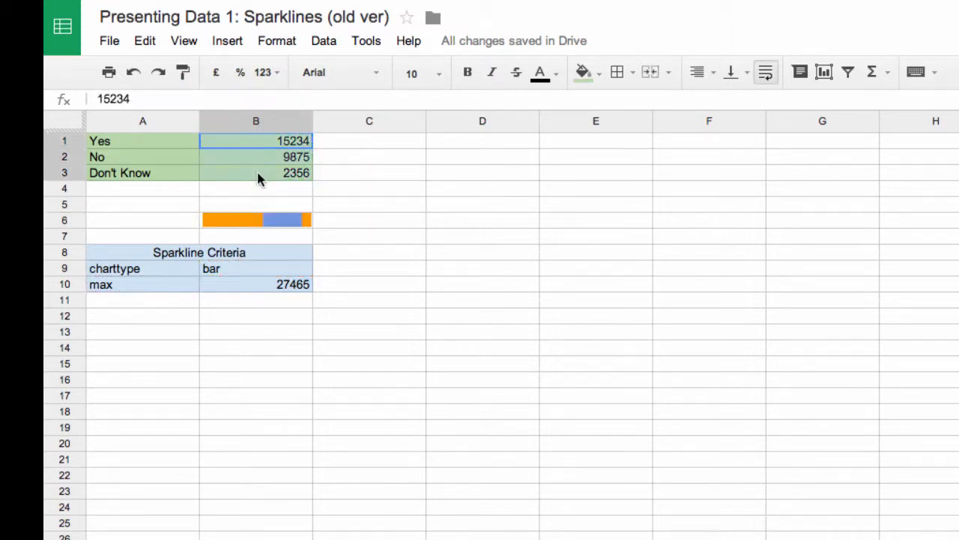
drag(258, 173, 258, 175)
click(247, 220)
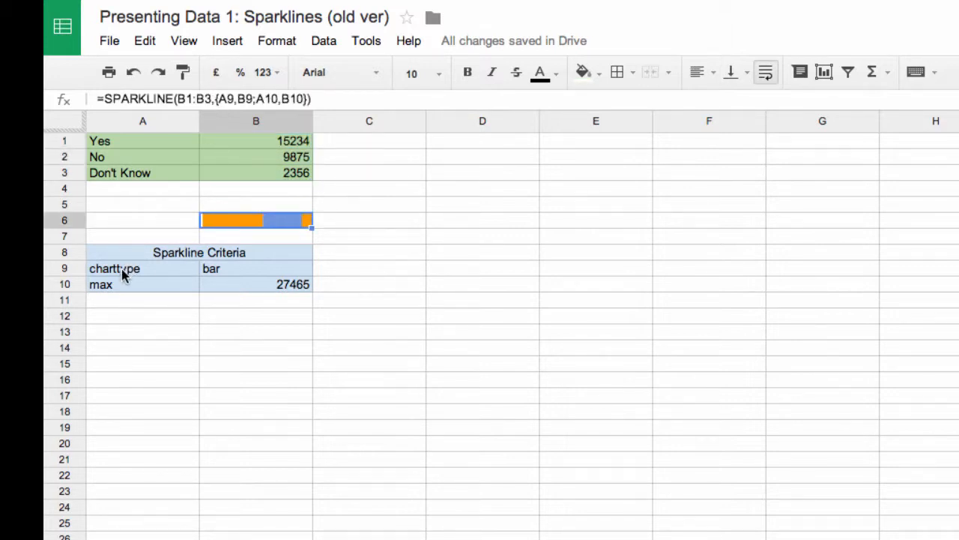
click(290, 289)
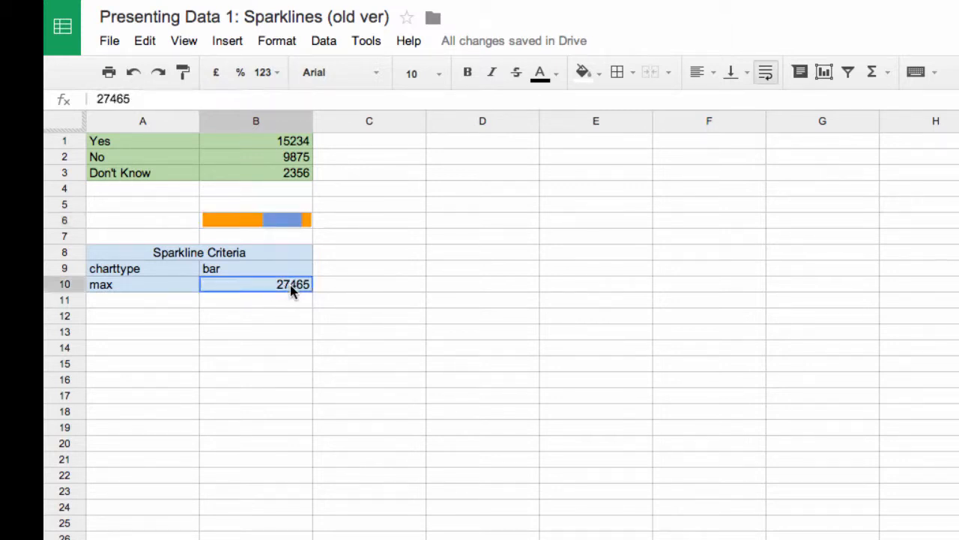
click(288, 144)
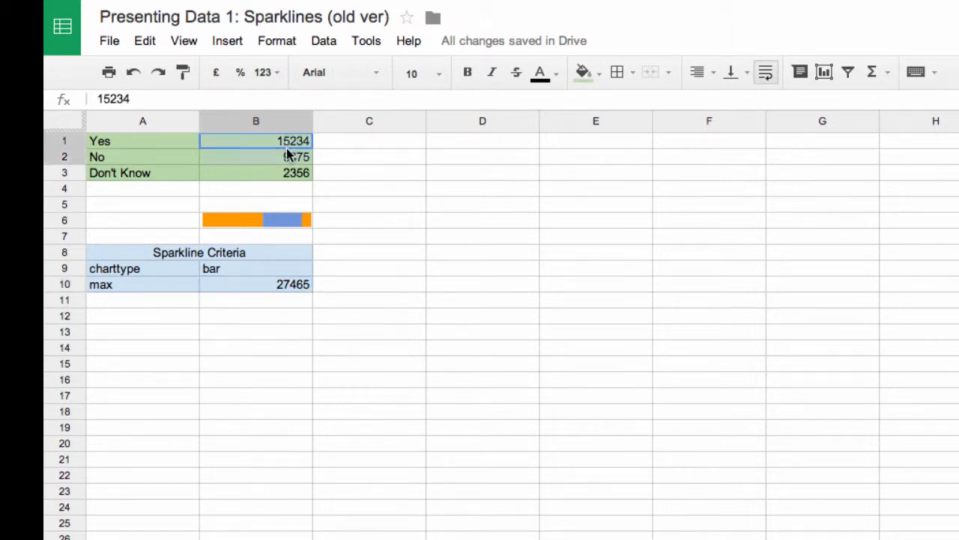
drag(288, 154, 293, 174)
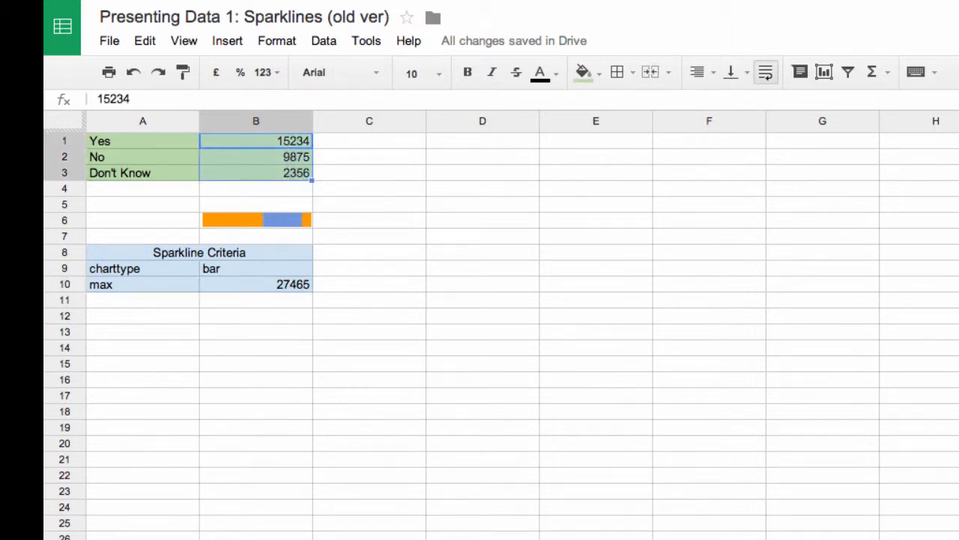
Replace the bracketed options in the B6 sparkline formula with the criteria range A9:B10
click(255, 220)
drag(310, 98, 216, 98)
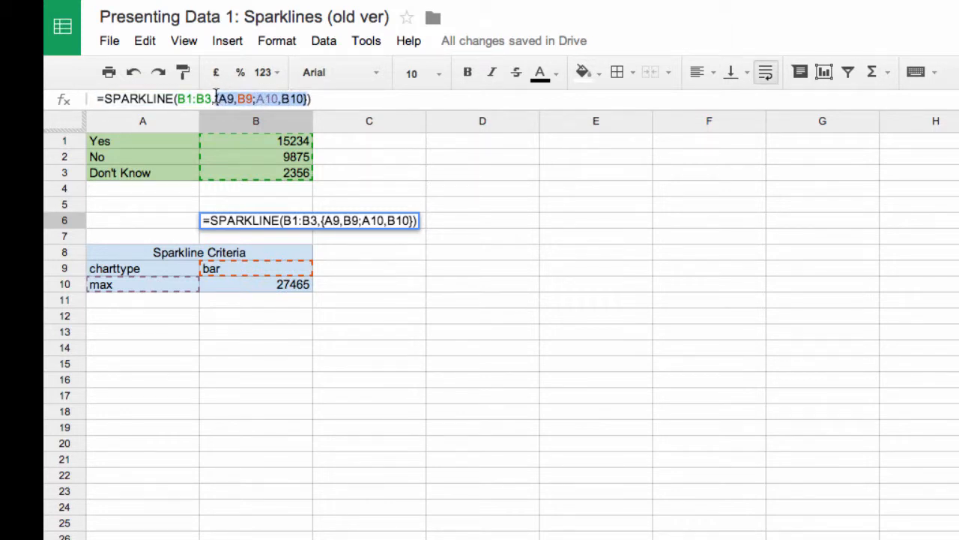
key(BackSpace)
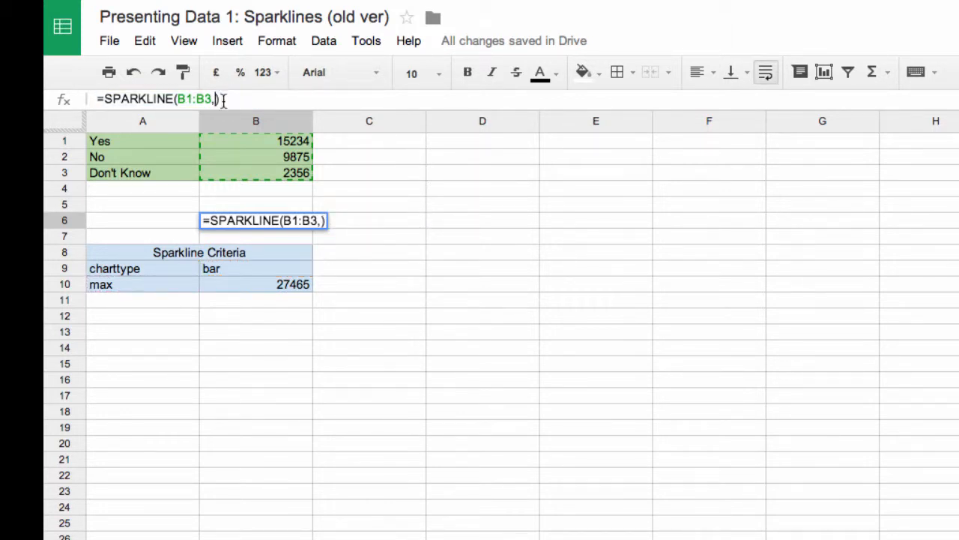
drag(122, 268, 262, 284)
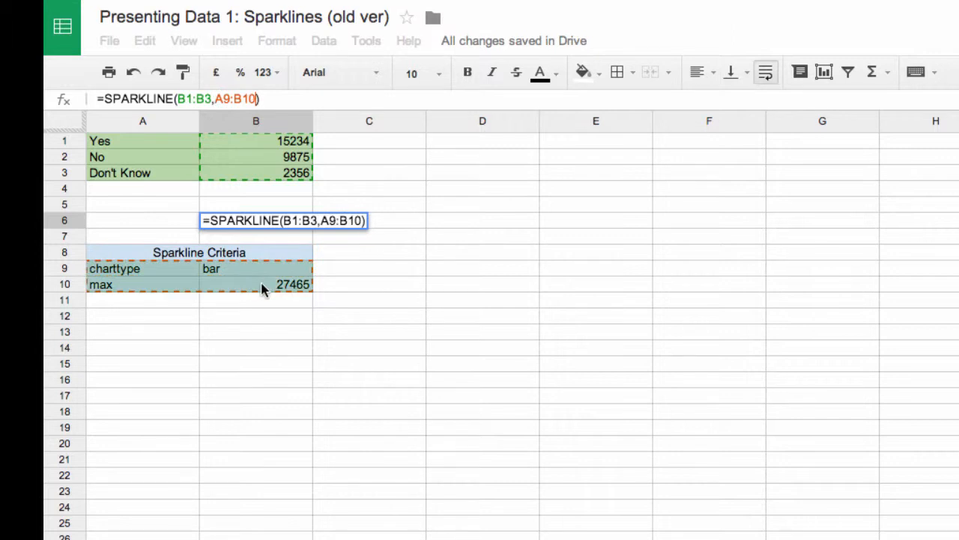
key(Return)
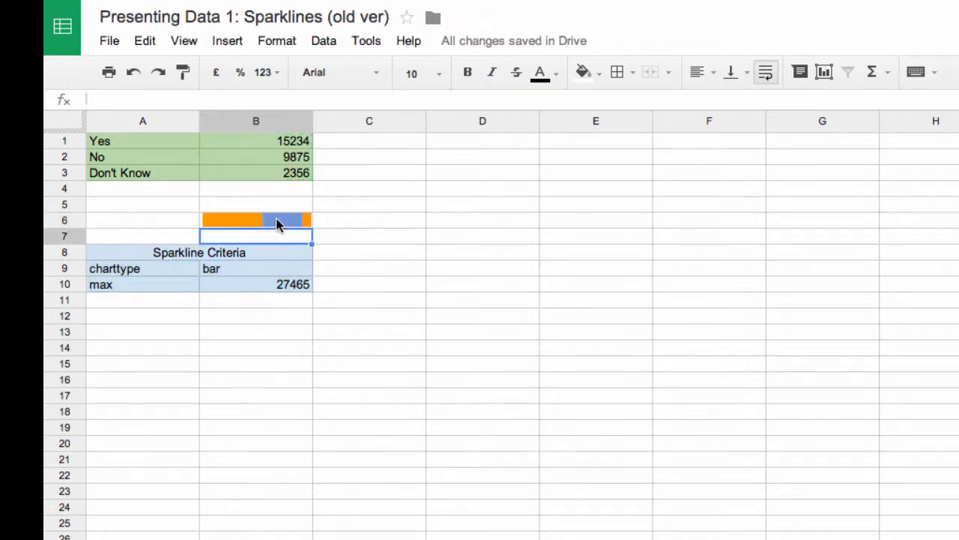
click(264, 216)
Set the sparkline's max criterion in B10 to 50000 and check the bar in B6
click(286, 290)
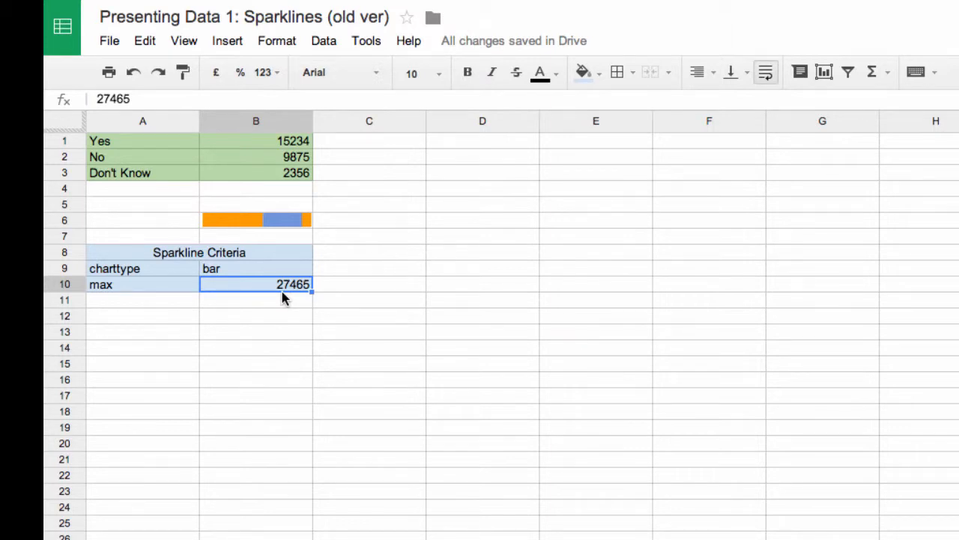
text(50000)
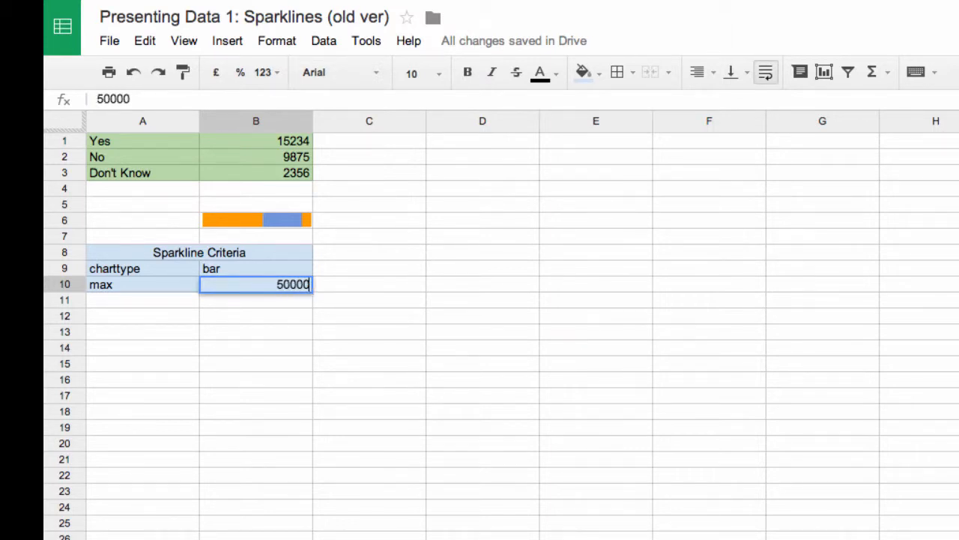
key(Return)
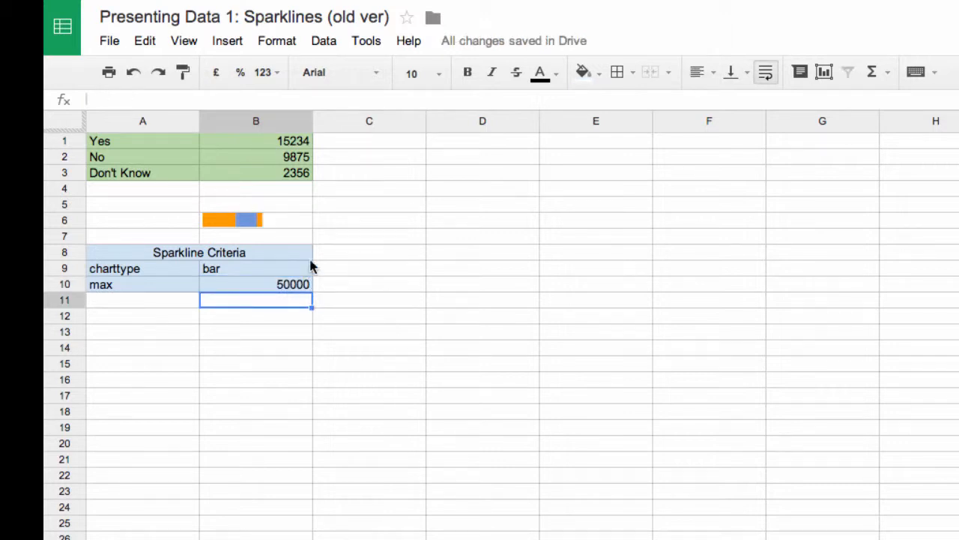
click(229, 216)
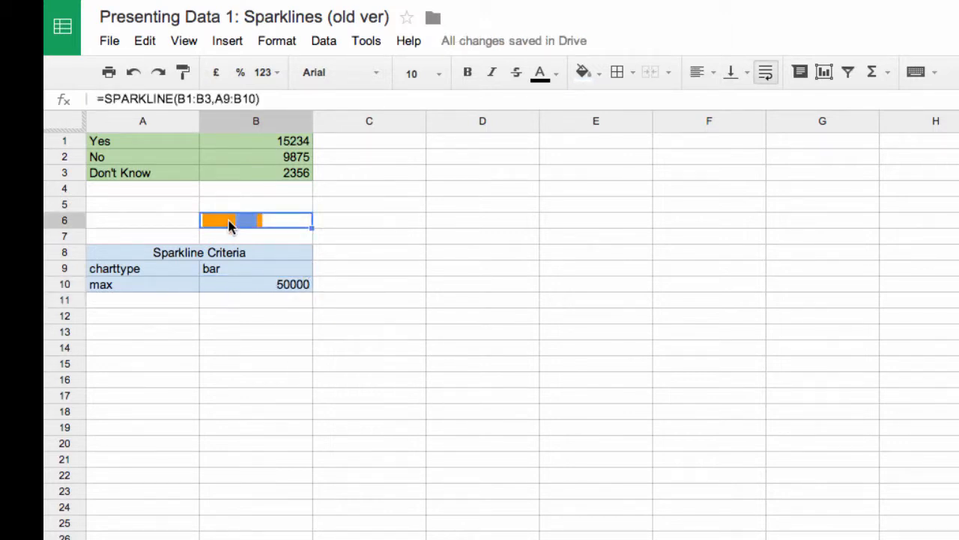
Set the max criterion in B10 to 15000 and check how the bar sparkline responds
click(274, 285)
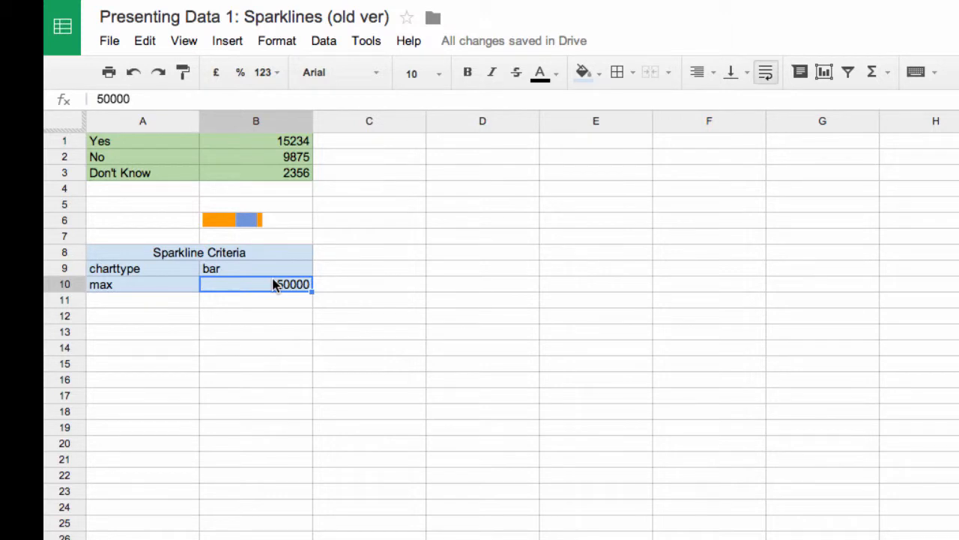
text(15000)
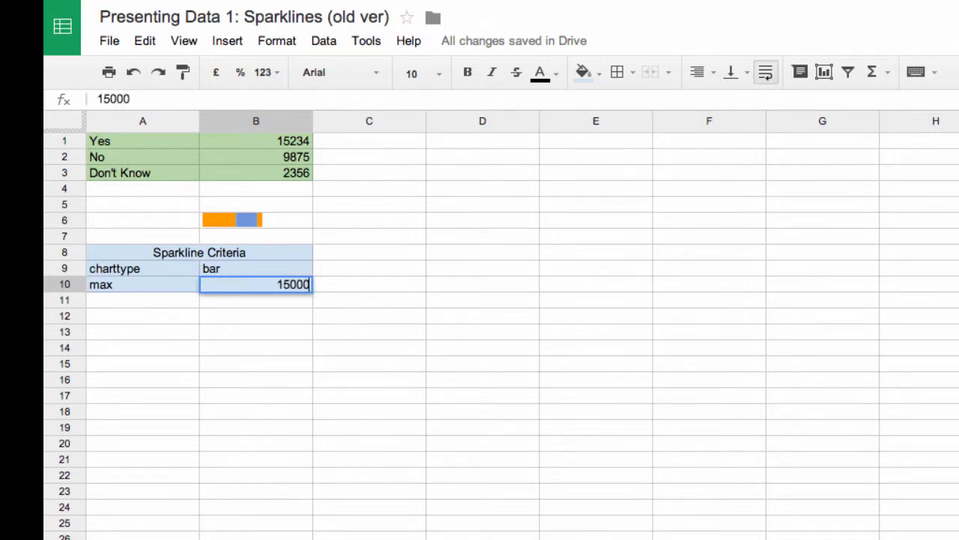
key(Return)
click(268, 218)
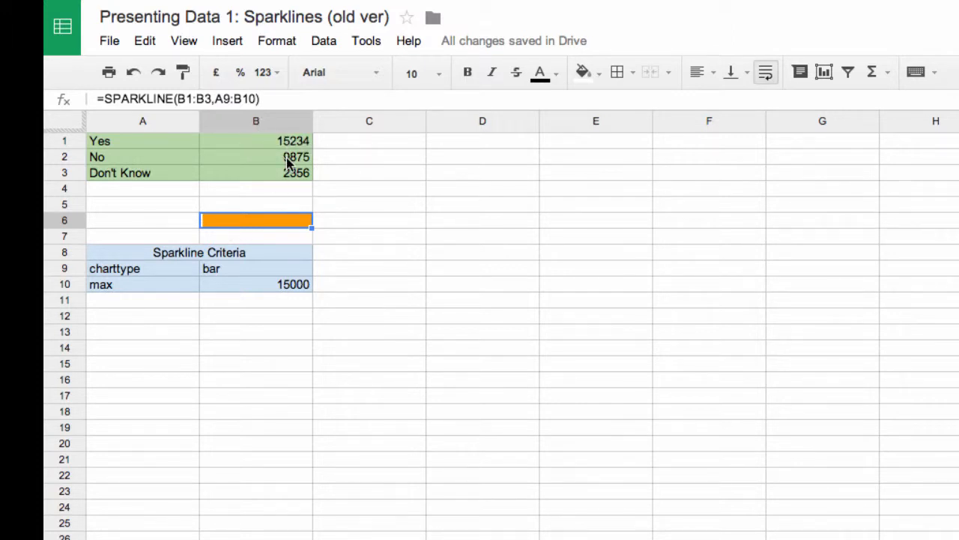
Set the max criterion in B10 to 27465, the sum of the answer counts in B1:B3
click(302, 288)
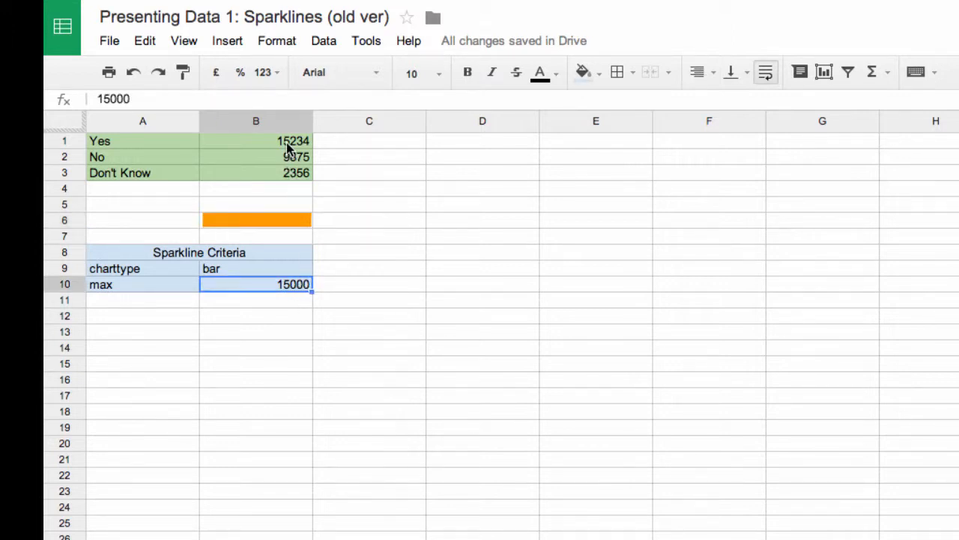
drag(292, 146, 293, 176)
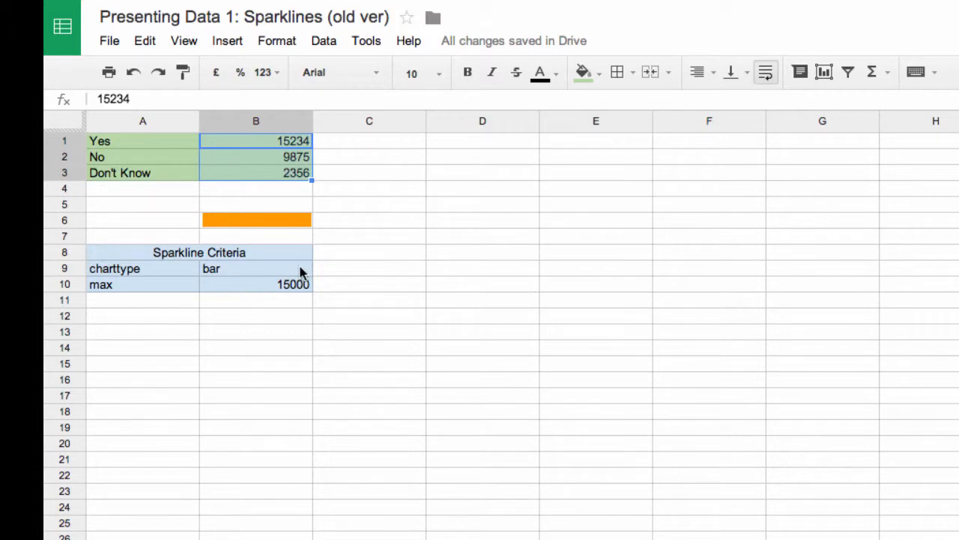
click(293, 288)
text(27465)
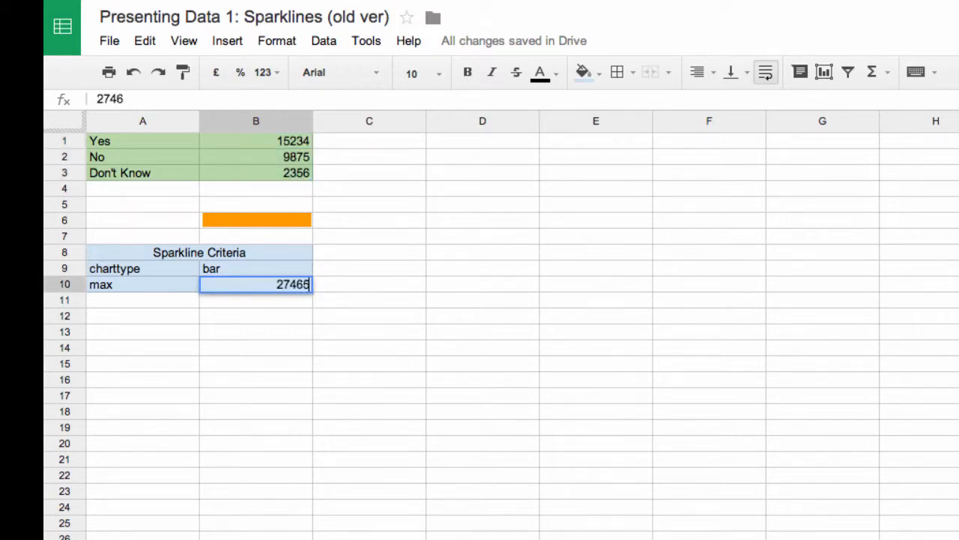
key(Return)
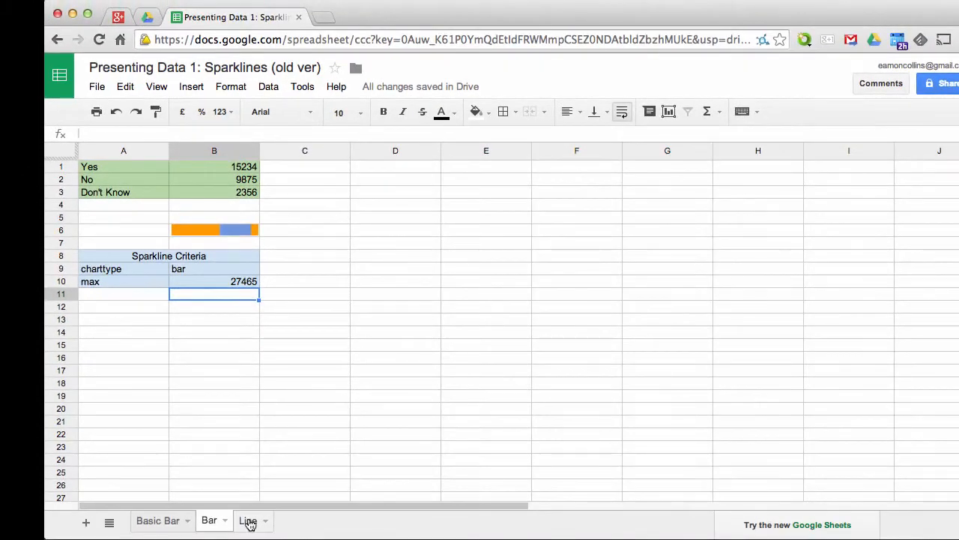
Open the Line sheet and examine its dates, percentages and the data range A3:H3 used by the sparkline formula in B7
click(248, 521)
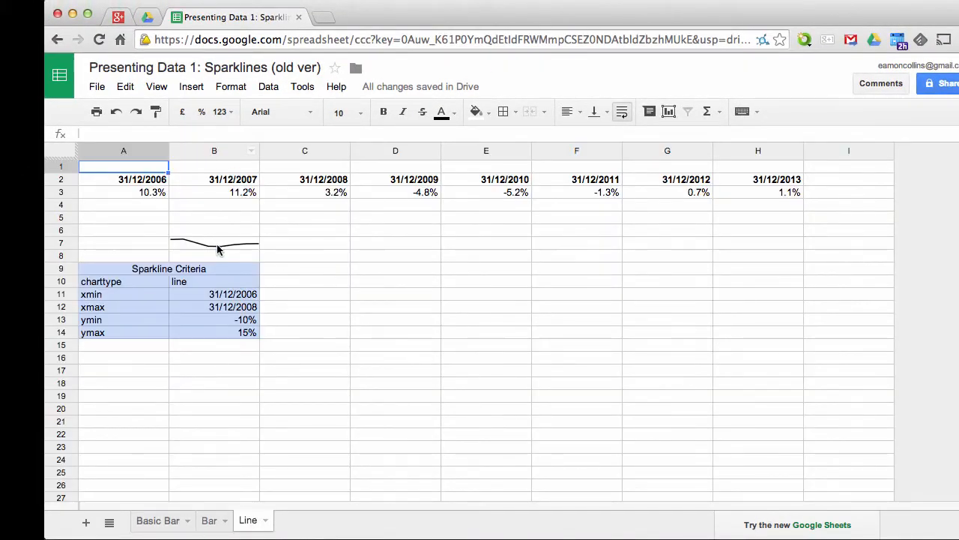
drag(155, 179, 775, 185)
drag(137, 192, 720, 198)
click(356, 281)
click(311, 237)
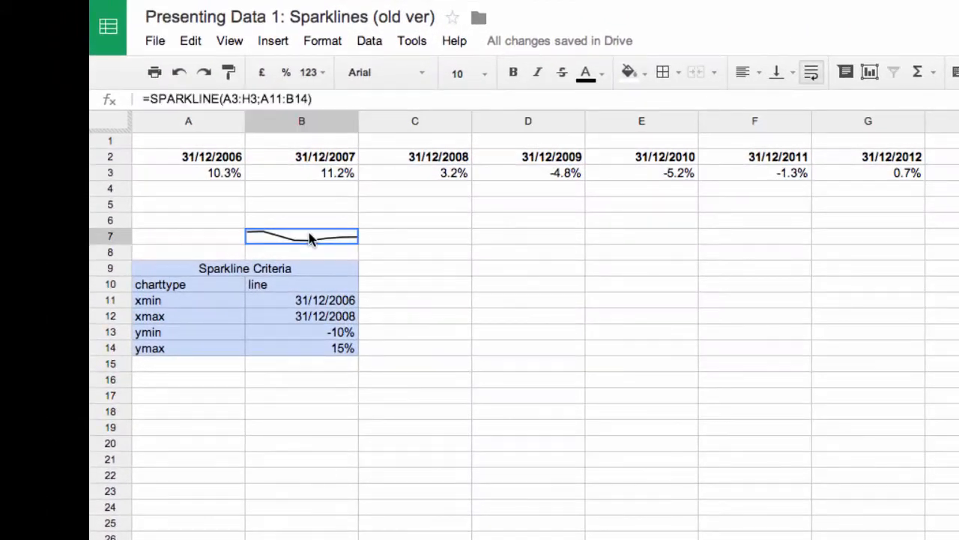
drag(257, 98, 221, 98)
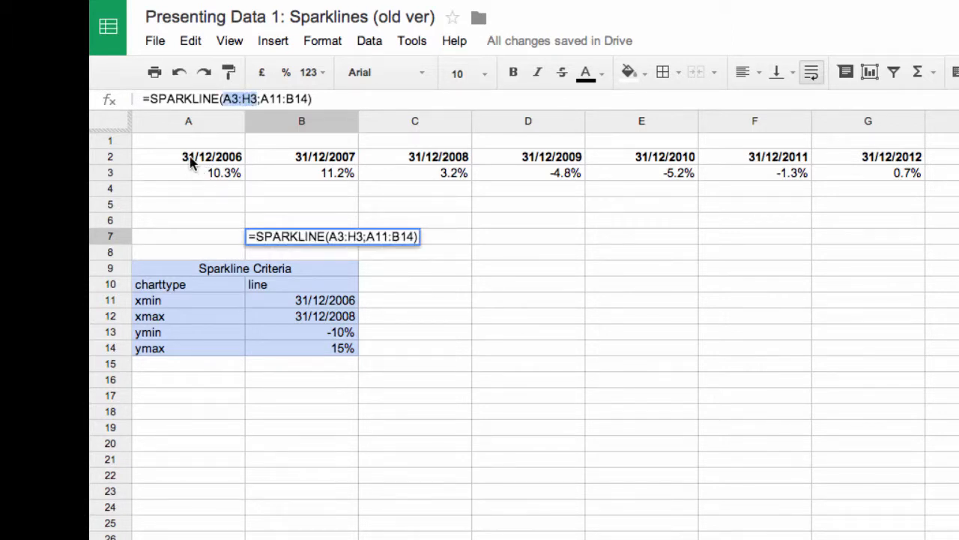
drag(199, 177, 946, 173)
click(297, 236)
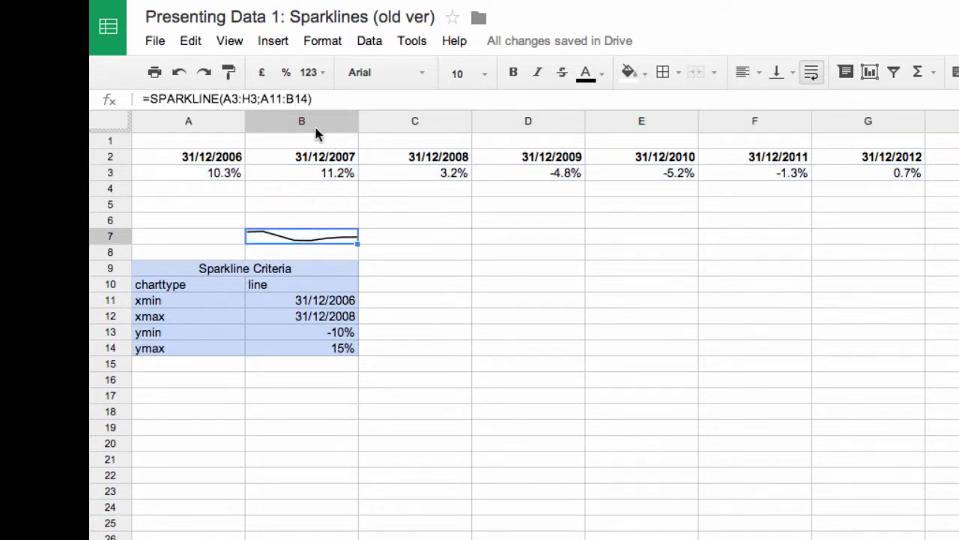
Compare the criteria range A11:B14 in the B7 sparkline formula with the Sparkline Criteria table
drag(310, 96, 260, 96)
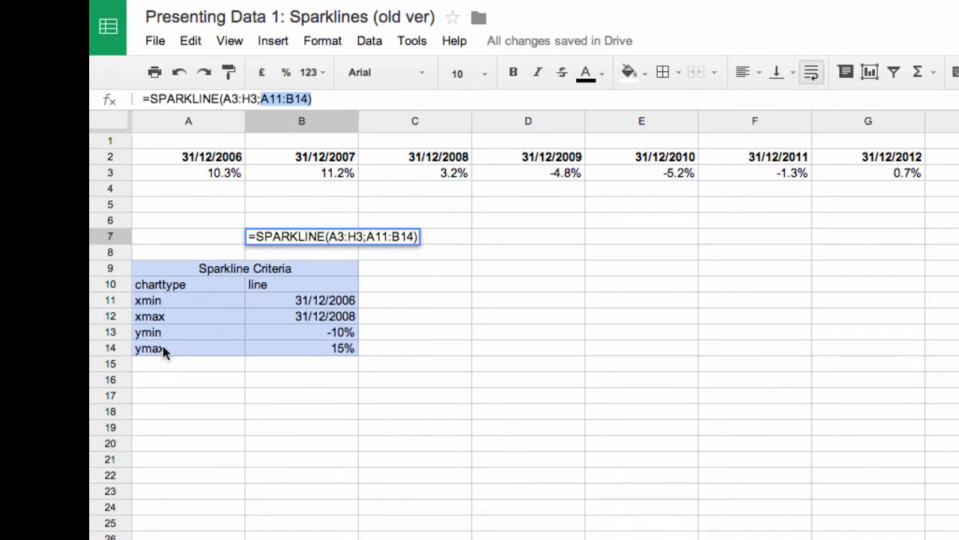
click(149, 300)
click(148, 289)
drag(147, 286, 336, 355)
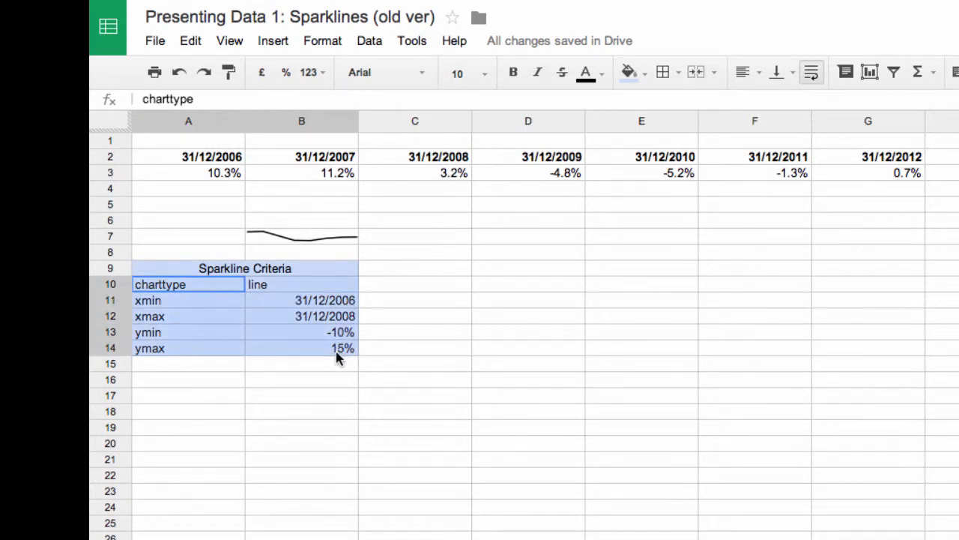
click(304, 237)
Set the xmin criterion in B11 to 31/12/2010
click(335, 304)
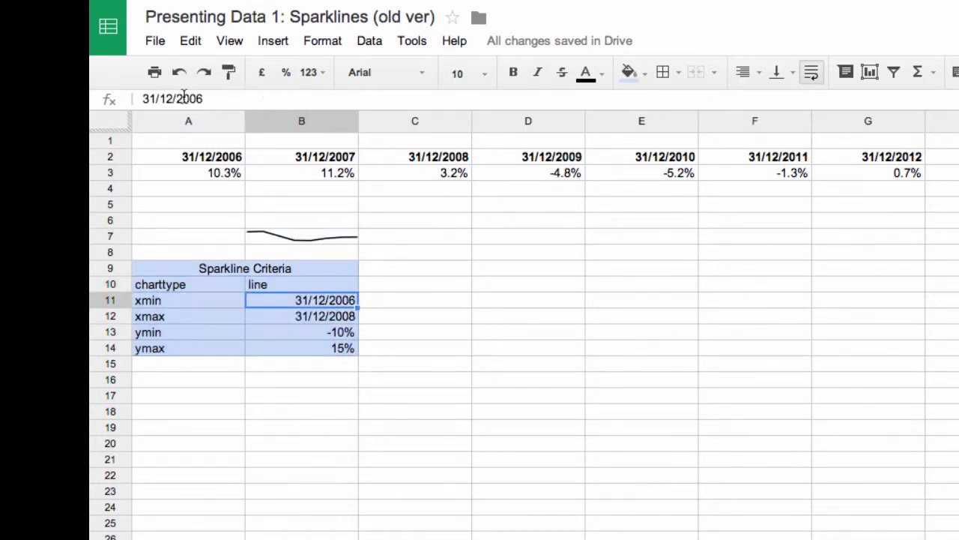
drag(203, 99, 189, 98)
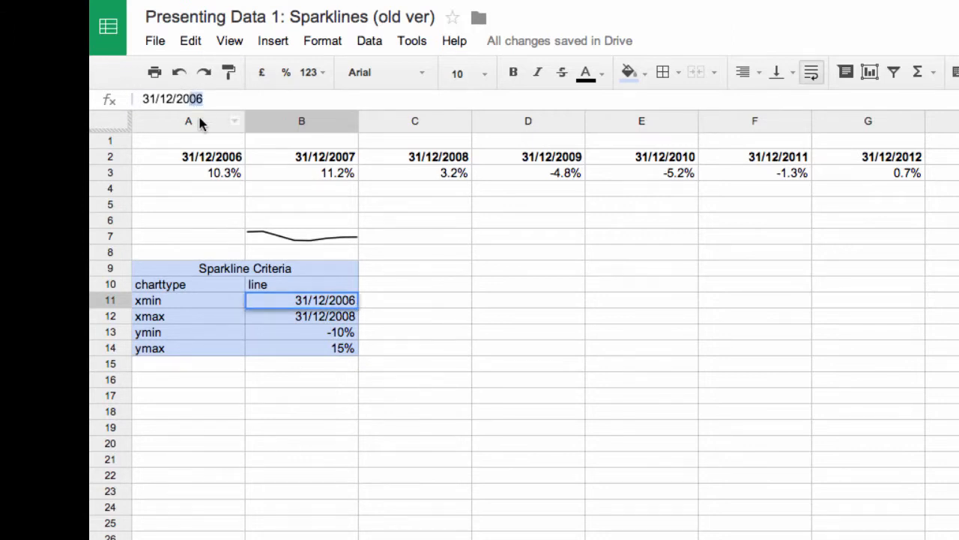
text(10)
key(Return)
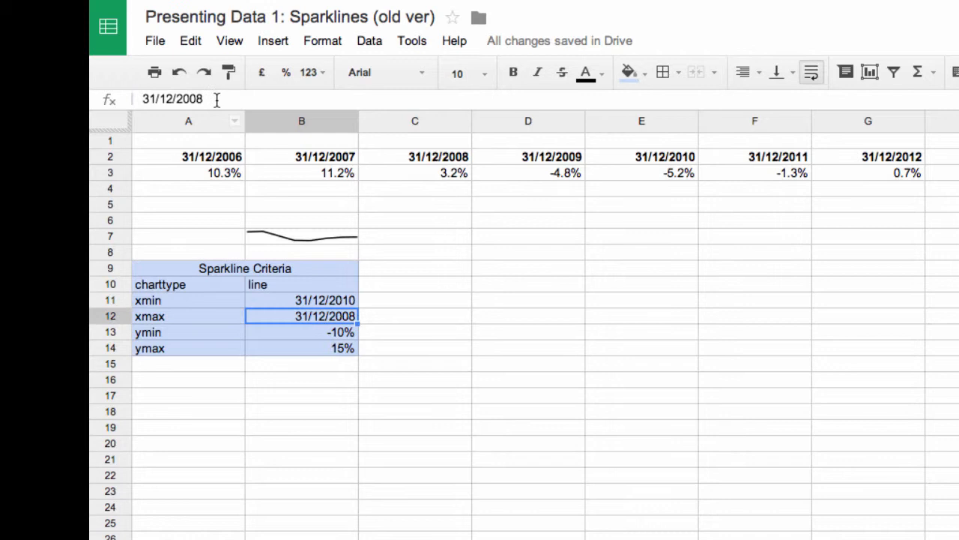
Set the ymax criterion in B14 to 50% and check how the line sparkline in B7 responds
click(332, 349)
drag(152, 98, 155, 100)
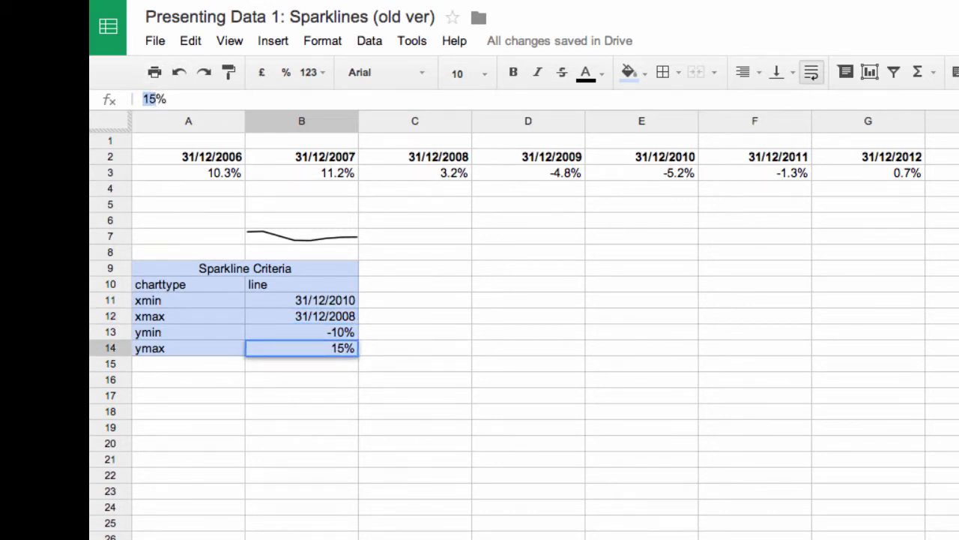
text(50)
key(Return)
Return the ymax criterion in B14 to 15%
click(337, 348)
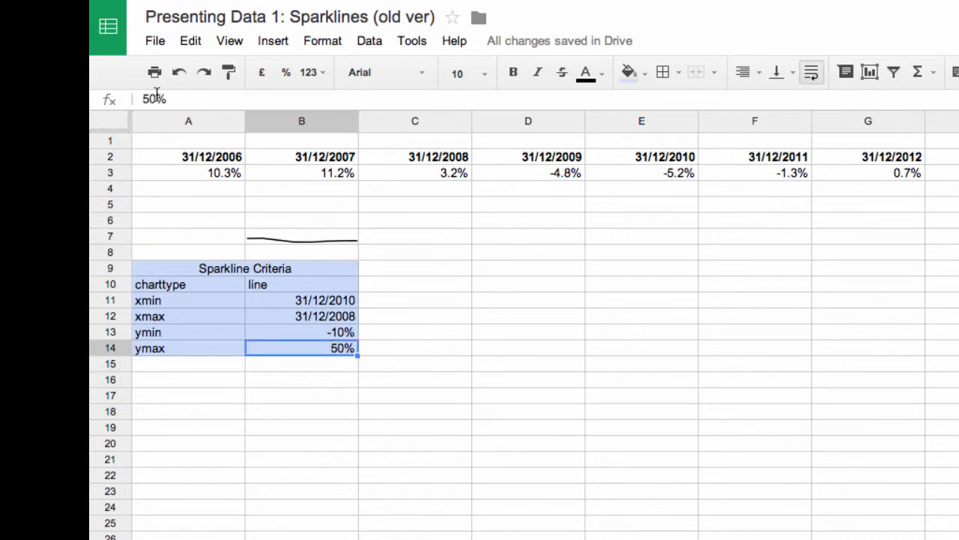
double_click(147, 98)
text(15)
key(Return)
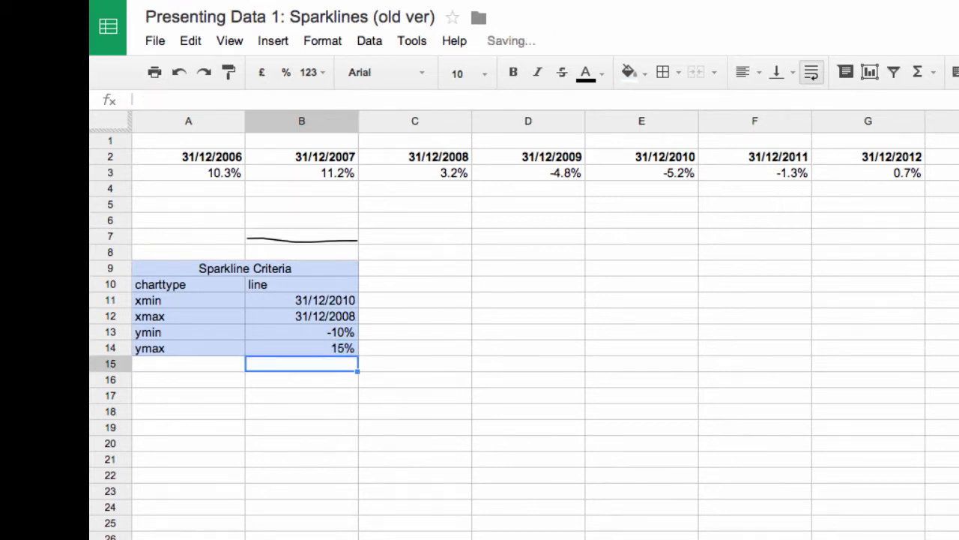
Set the ymin criterion in B13 to -30% and check how the line sparkline in B7 responds
click(326, 339)
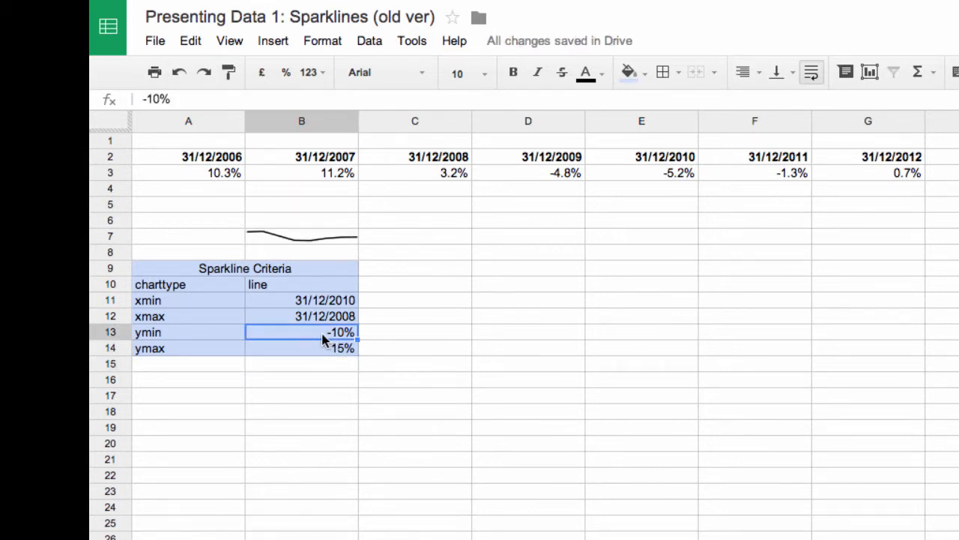
double_click(153, 98)
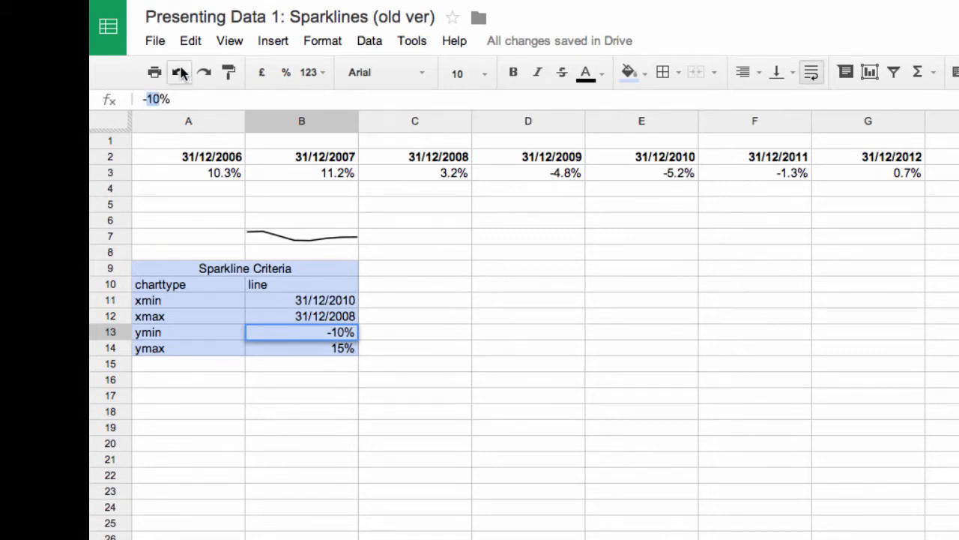
text(30)
key(Return)
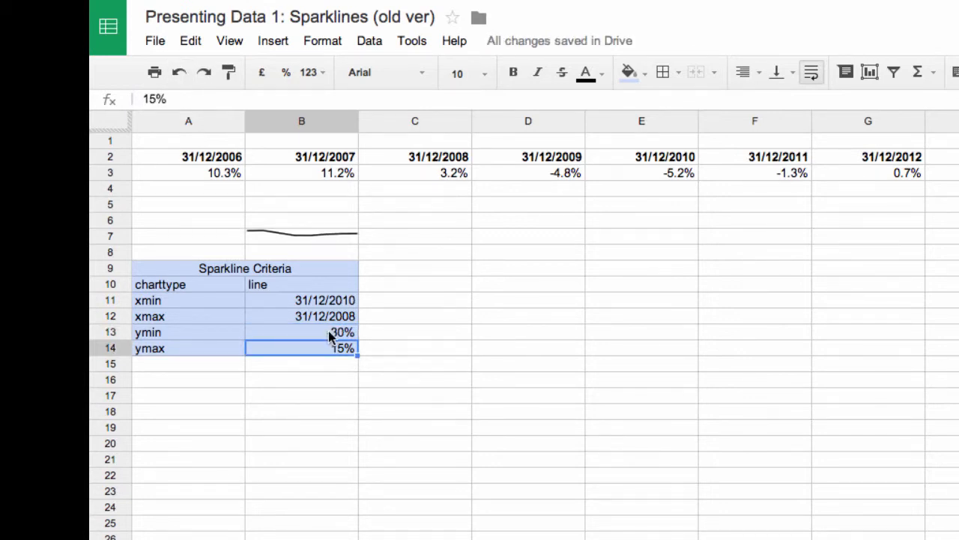
Return the ymin criterion in B13 to -10%
key(Up)
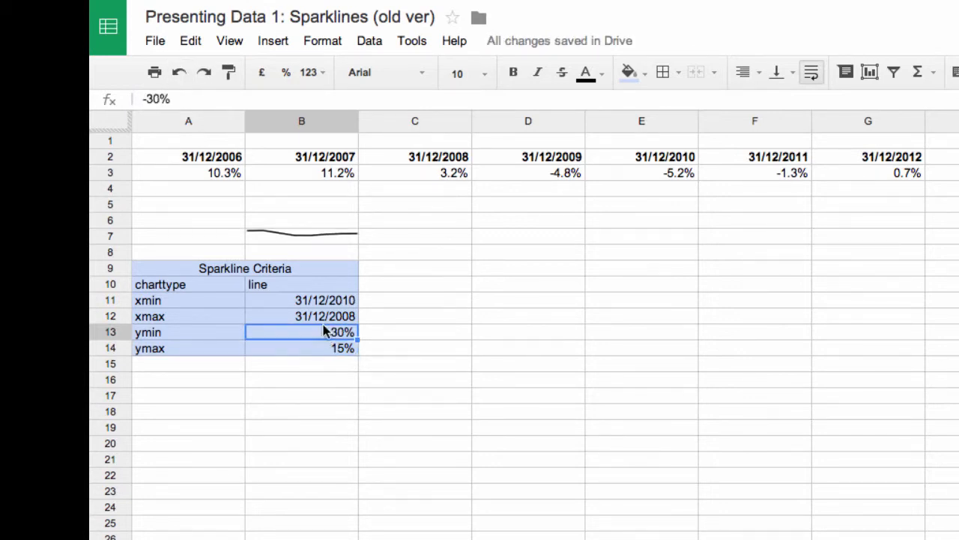
double_click(152, 98)
text(10)
key(Return)
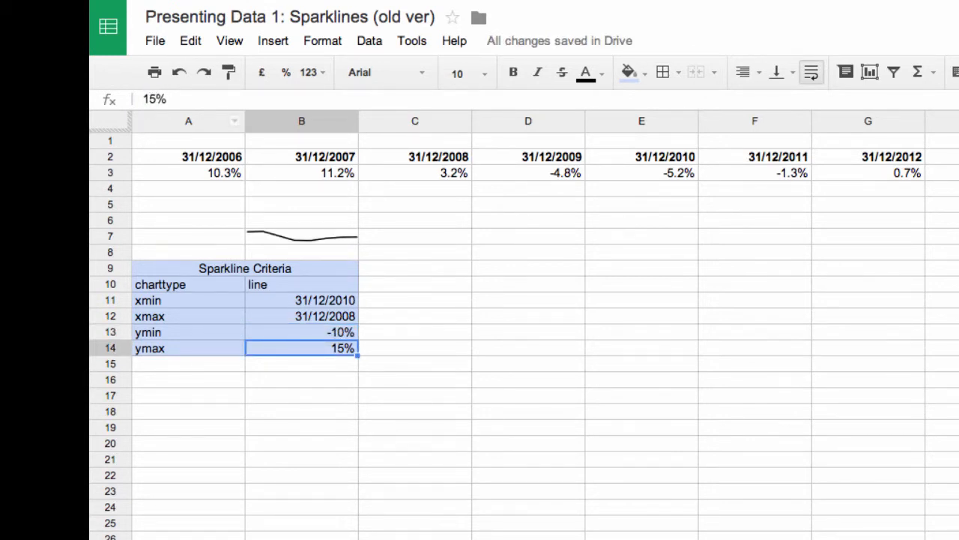
key(Up)
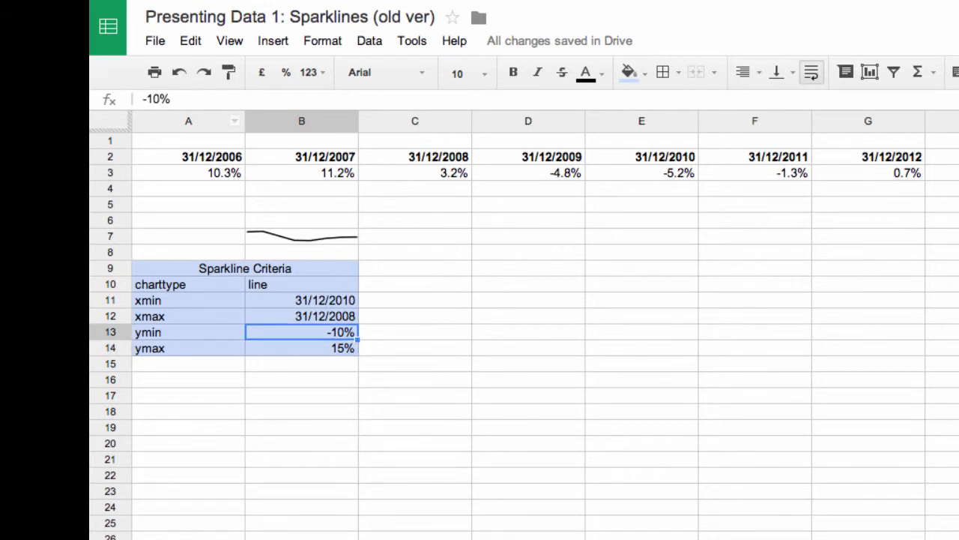
Merge the sparkline cell B7 with C7 so the line spans both columns
click(313, 241)
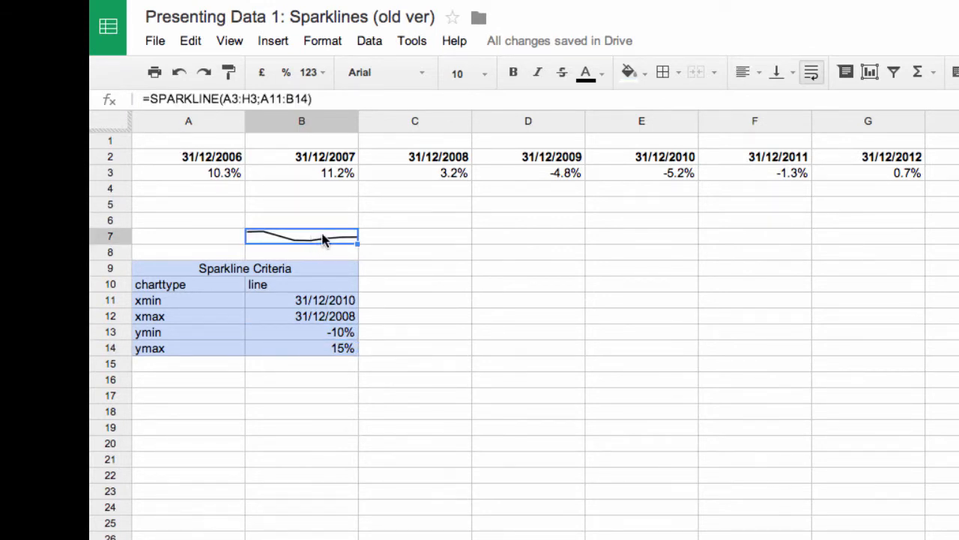
mouse_move(325, 240)
mouse_down()
mouse_move(466, 238)
mouse_move(436, 240)
mouse_up()
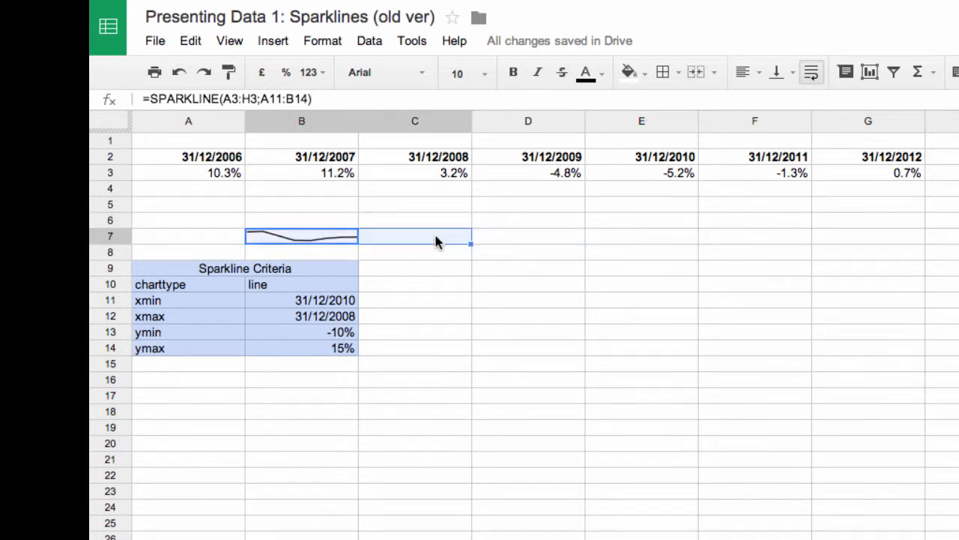
click(695, 74)
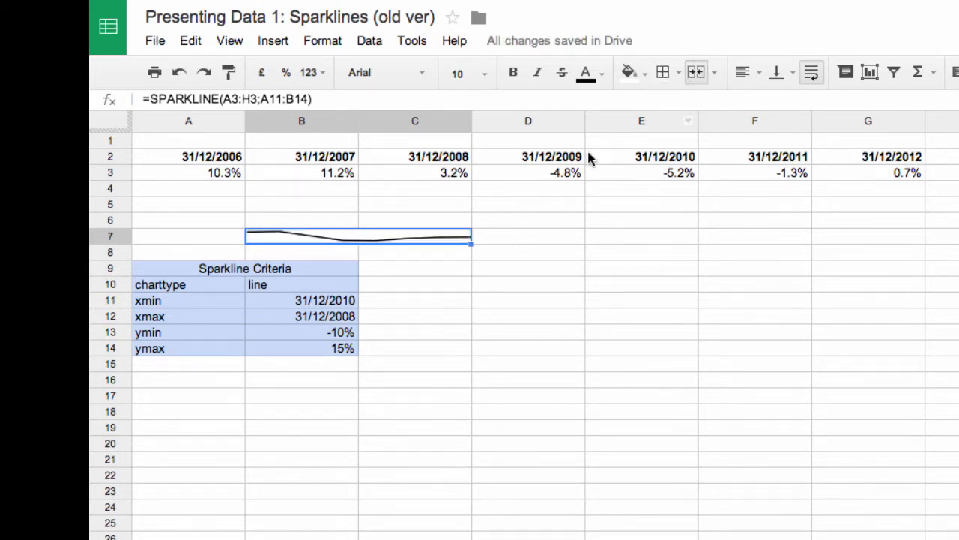
Unmerge B7:C7 to return the sparkline to a single cell
click(715, 73)
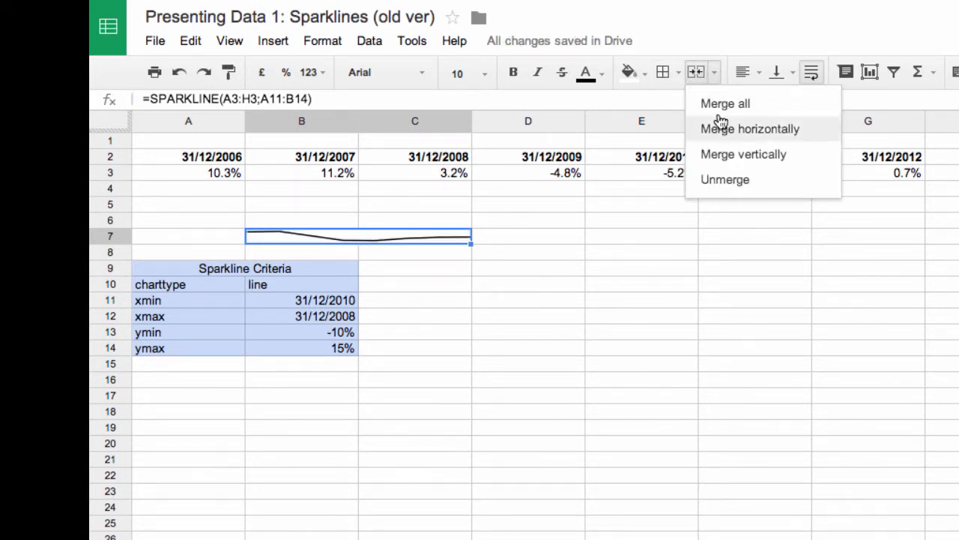
click(720, 182)
click(420, 236)
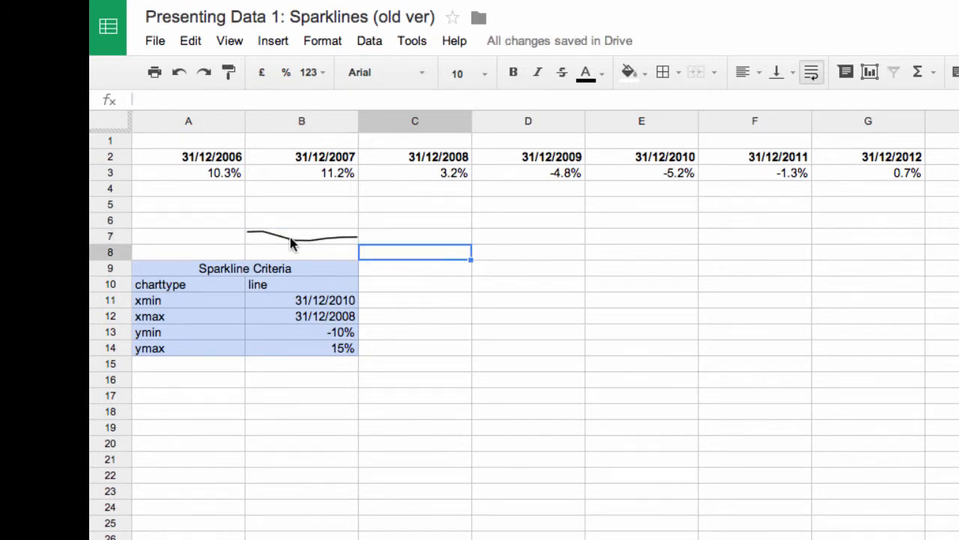
Review the line sparkline formula in B7 and the criteria entries in A10:B14
click(288, 239)
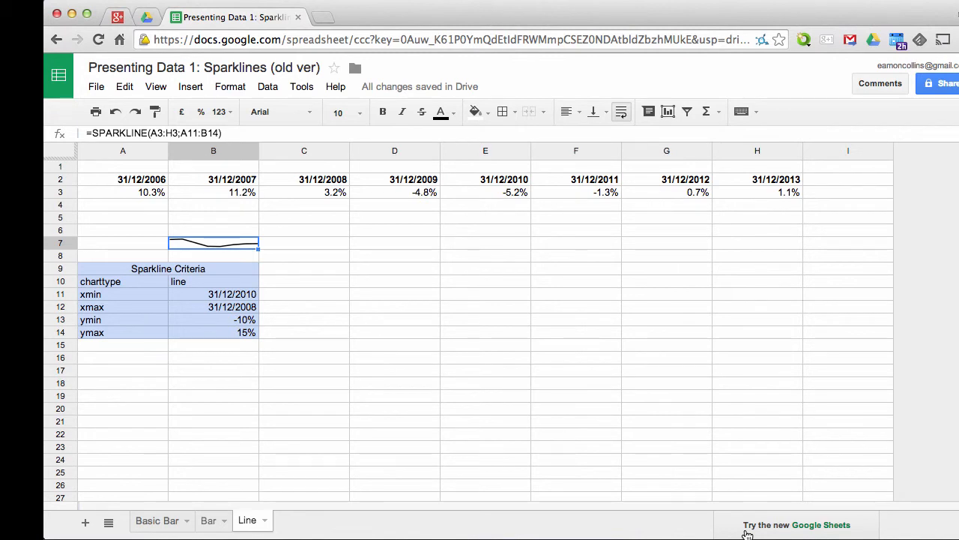
click(112, 282)
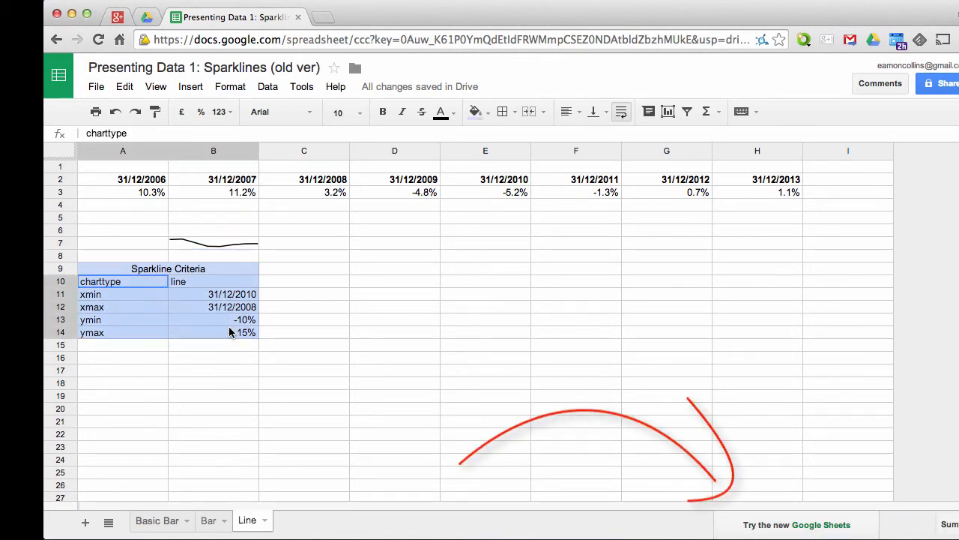